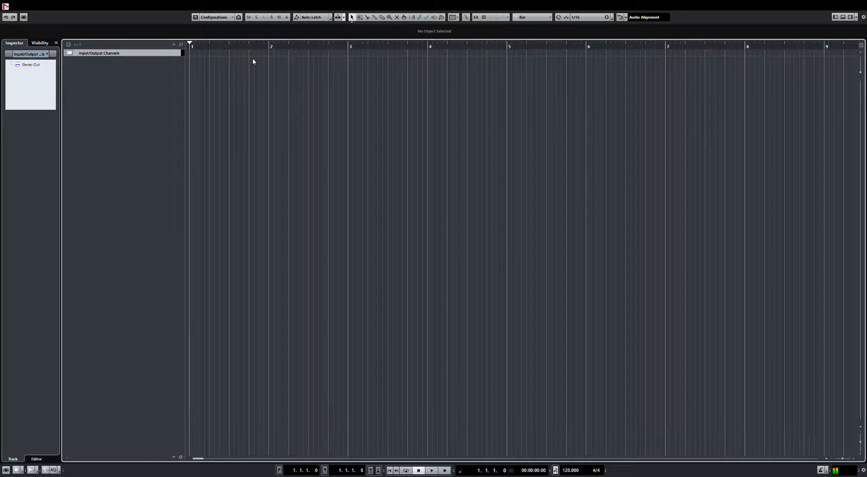
# - Add an audio track, enable automation writing, and record fader movements as volume automation during playback across about the first four bars
pyautogui.click(542, 255)
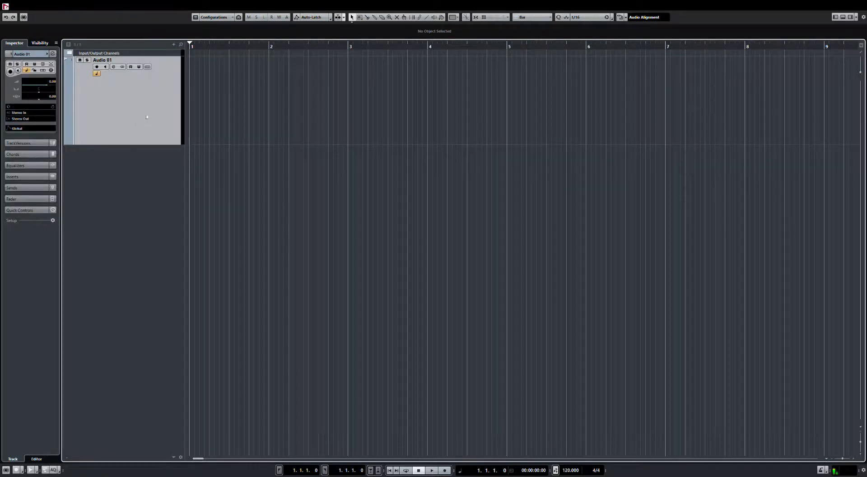
pyautogui.click(139, 66)
pyautogui.press('space')
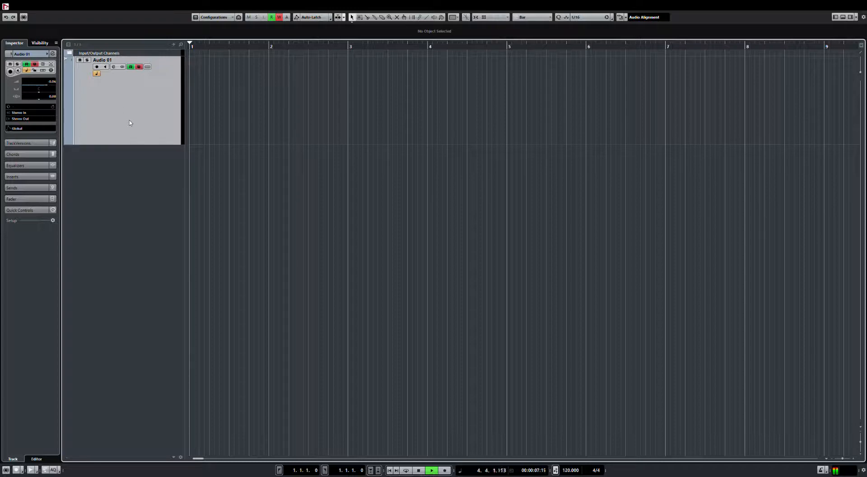
pyautogui.press('space')
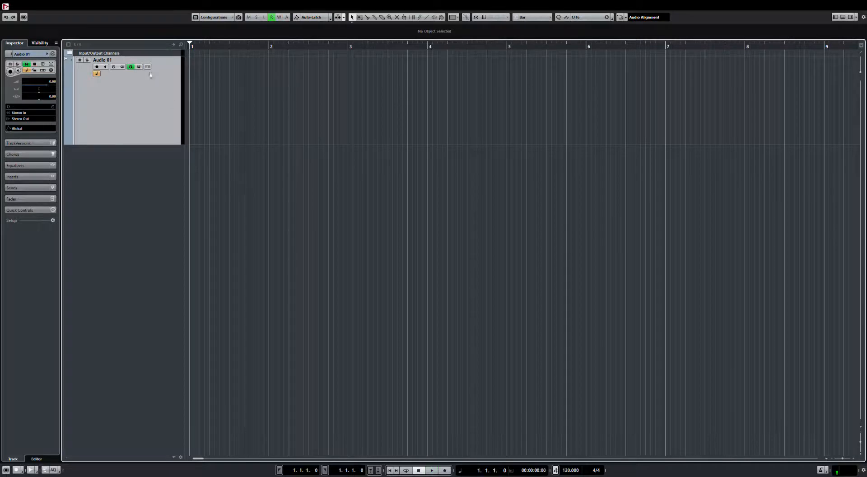
# - Show the track's volume automation lane, and select all its points before clearing the selection
pyautogui.click(66, 141)
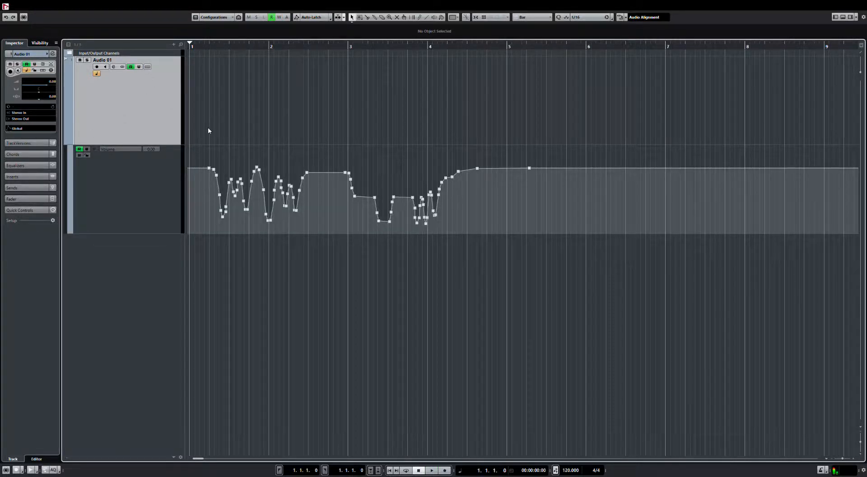
pyautogui.hotkey('ctrl', 'a')
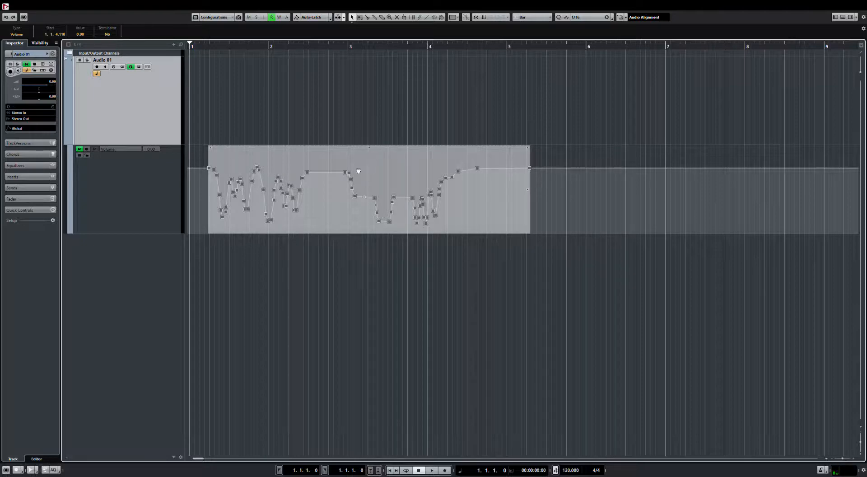
pyautogui.click(437, 238)
# - Tilt the volume automation from about 1.2 to just past bar 3 down at its end, and delete the leftover points there
pyautogui.moveTo(212, 149); pyautogui.dragTo(360, 301)
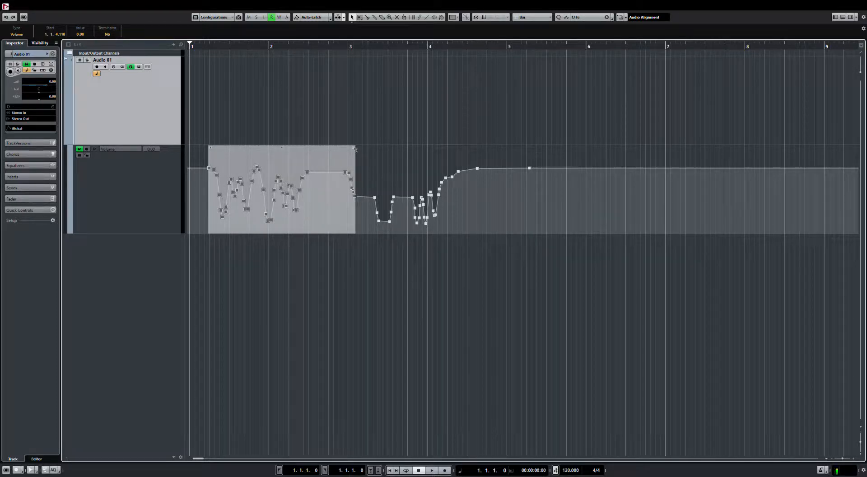
pyautogui.moveTo(355, 147); pyautogui.dragTo(355, 180)
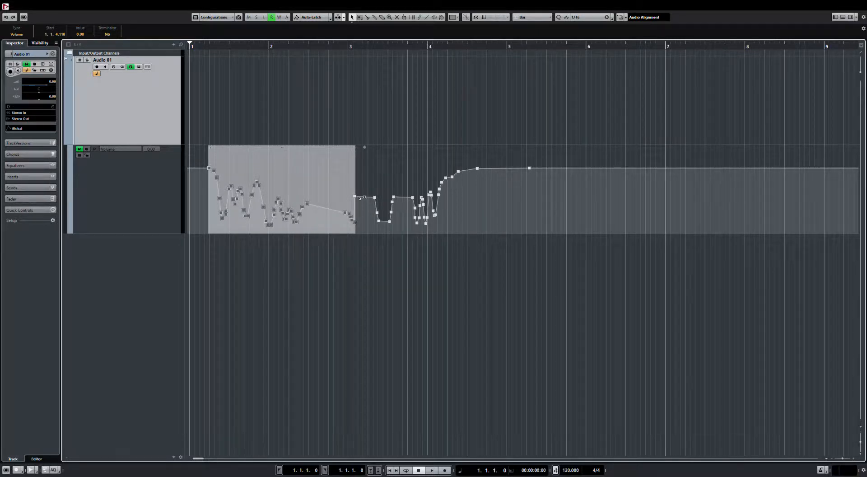
pyautogui.click(379, 134)
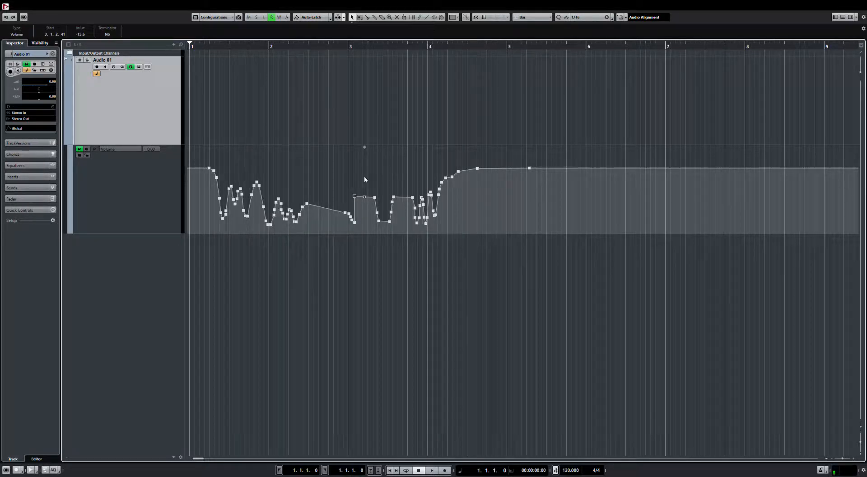
pyautogui.press('Delete')
pyautogui.click(197, 116)
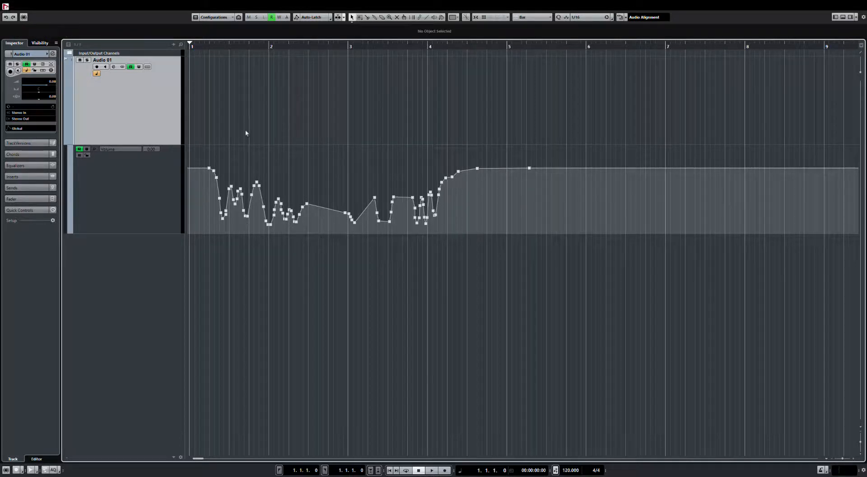
# - Tilt the automation points from about 1.2 to 2.3 up at the range's end and down at its start
pyautogui.moveTo(325, 262); pyautogui.dragTo(211, 131)
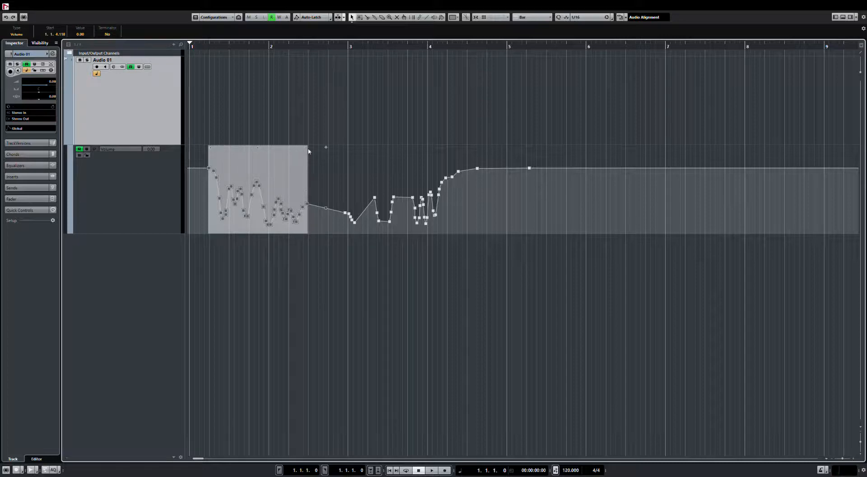
pyautogui.moveTo(307, 147); pyautogui.dragTo(303, 118)
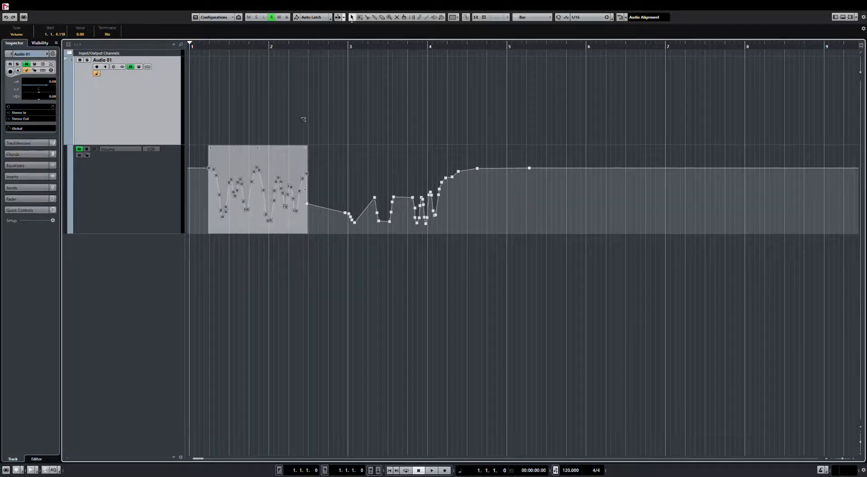
pyautogui.moveTo(211, 148); pyautogui.dragTo(216, 171)
pyautogui.click(210, 121)
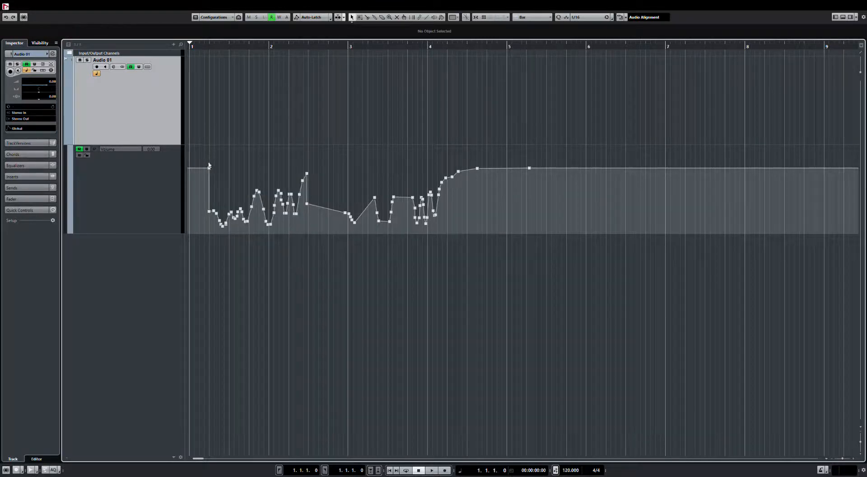
# - Delete the two leftover automation points at the start and end of the tilted range
pyautogui.click(209, 168)
pyautogui.keyDown('shift'); pyautogui.click(306, 203); pyautogui.keyUp('shift')
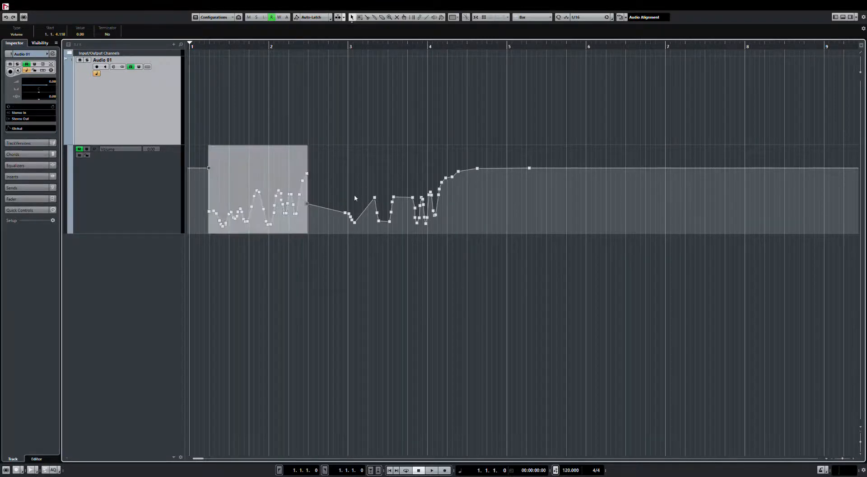
pyautogui.press('Delete')
pyautogui.click(298, 103)
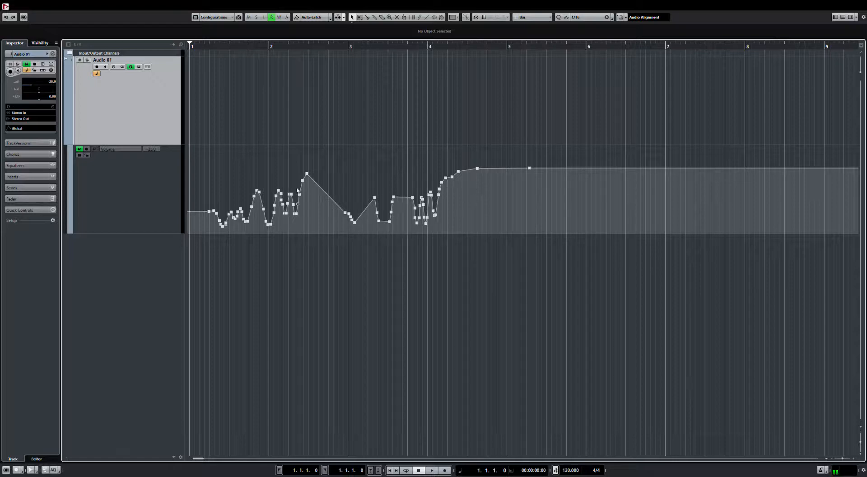
# - Undo all the tilting and point deletions to restore the originally recorded volume curve
pyautogui.hotkey('ctrl', 'z')
pyautogui.hotkey('ctrl', 'z')
pyautogui.hotkey('ctrl', 'z')
pyautogui.hotkey('ctrl', 'z')
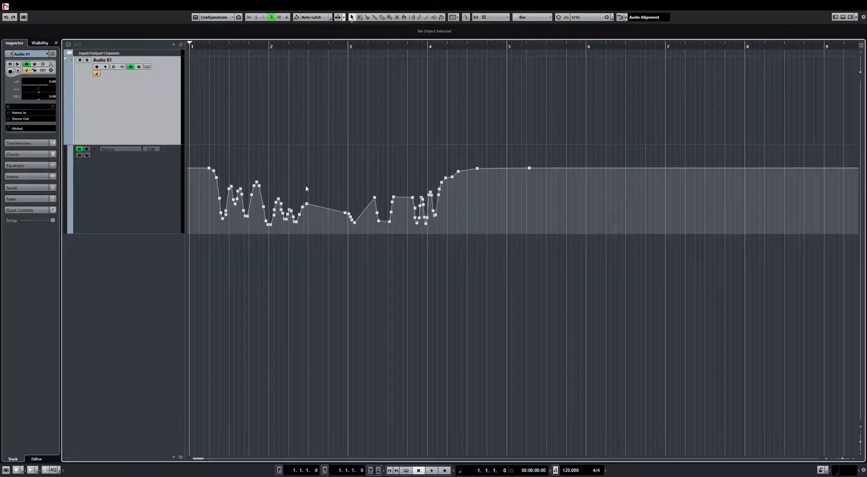
pyautogui.hotkey('ctrl', 'z')
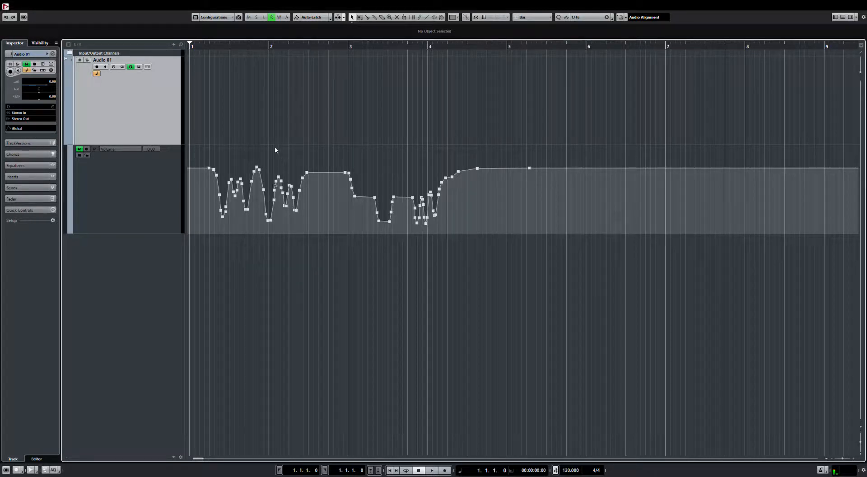
# - Use the Range Selection tool on the automation from bar 2 to just past bar 3, and scale its values down vertically
pyautogui.moveTo(273, 252); pyautogui.dragTo(355, 265)
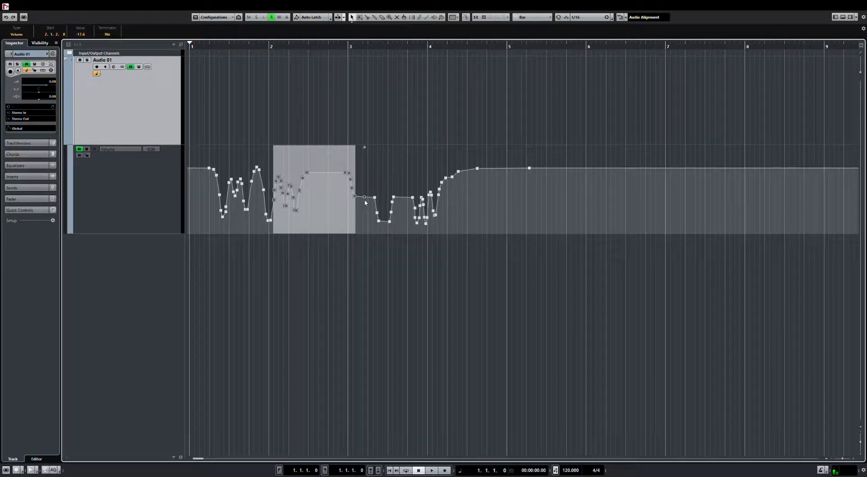
pyautogui.click(215, 122)
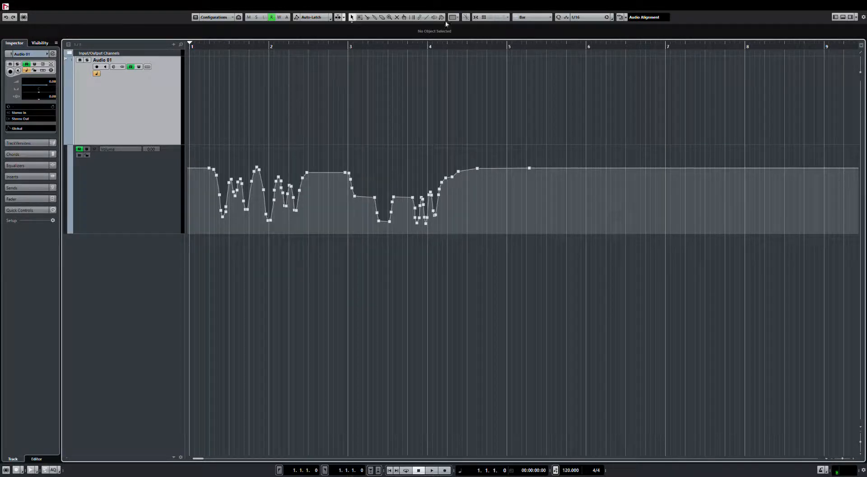
pyautogui.click(360, 18)
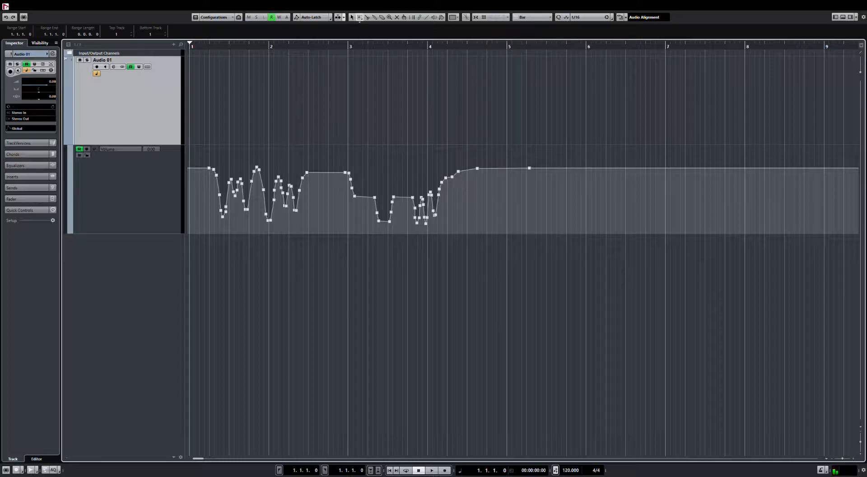
pyautogui.moveTo(274, 214); pyautogui.dragTo(364, 215)
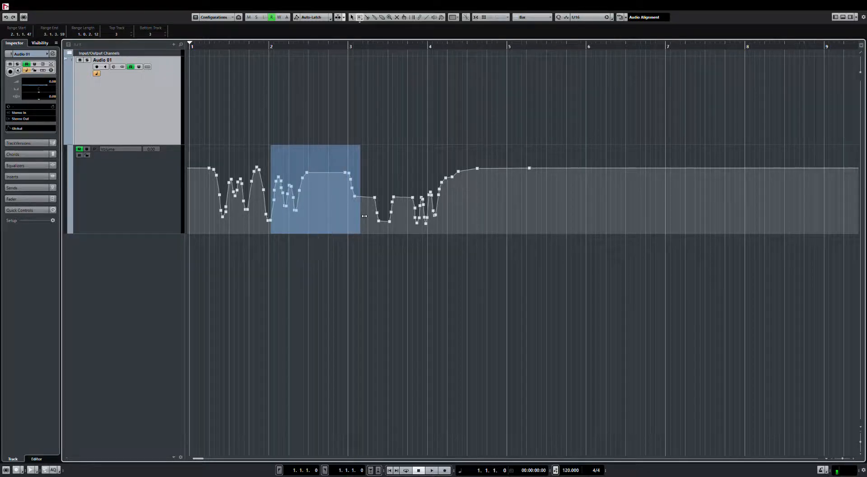
pyautogui.moveTo(315, 149); pyautogui.dragTo(308, 194)
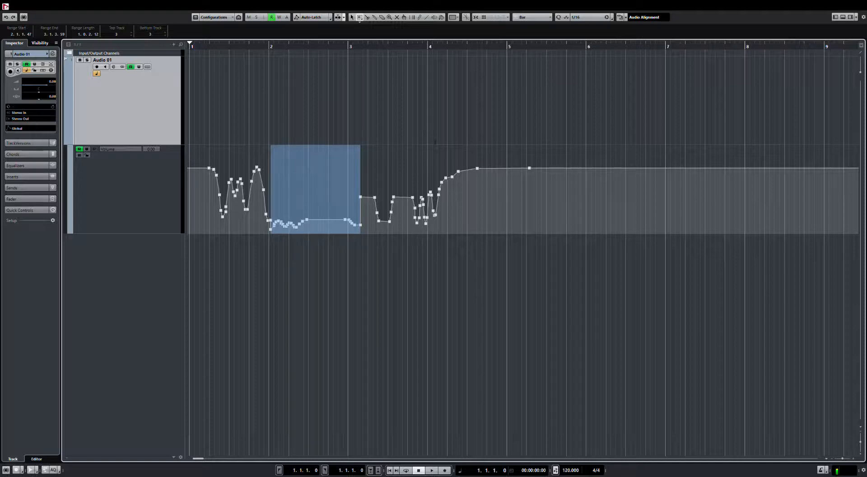
# - Undo the range scaling, clear the range, and return to the Object Selection tool
pyautogui.hotkey('ctrl', 'z')
pyautogui.click(388, 99)
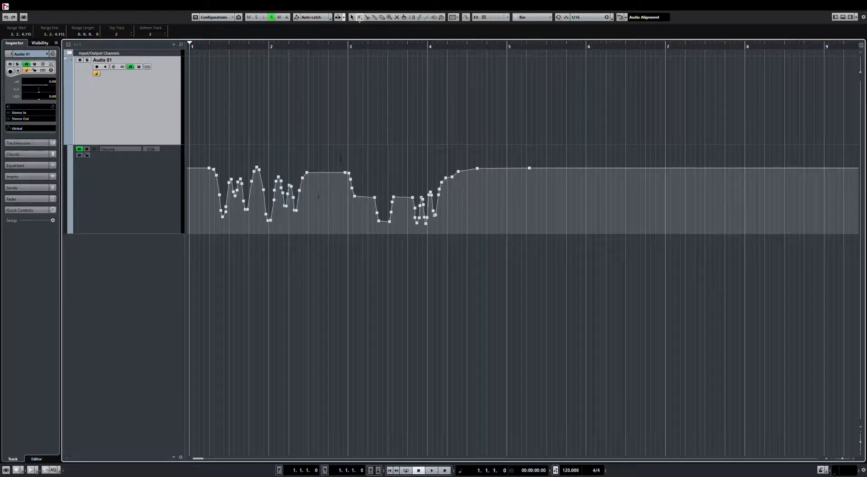
pyautogui.press('1')
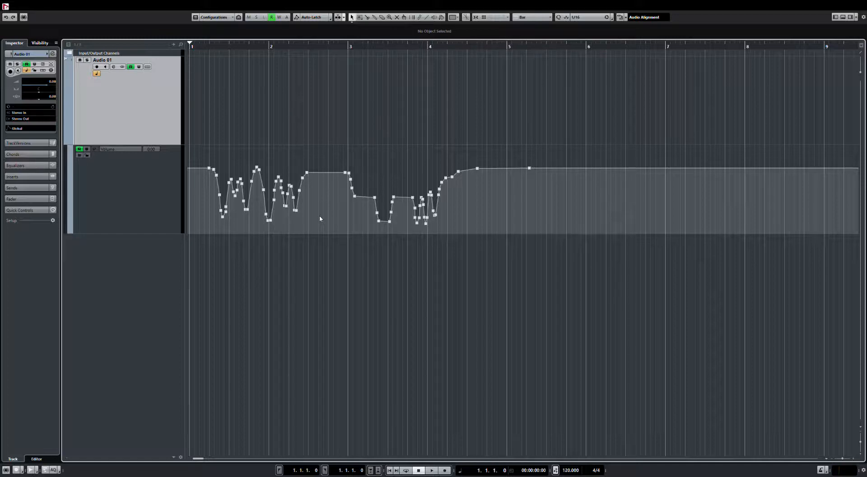
# - Try tilting the automation between bar 2 and about 2.3 down at its end and deleting the leftover point, and undo both edits
pyautogui.moveTo(273, 217); pyautogui.dragTo(308, 195)
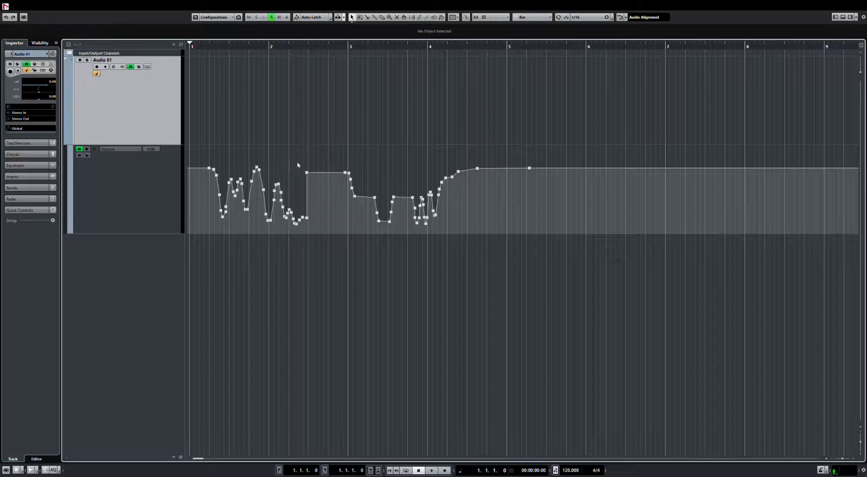
pyautogui.press('Delete')
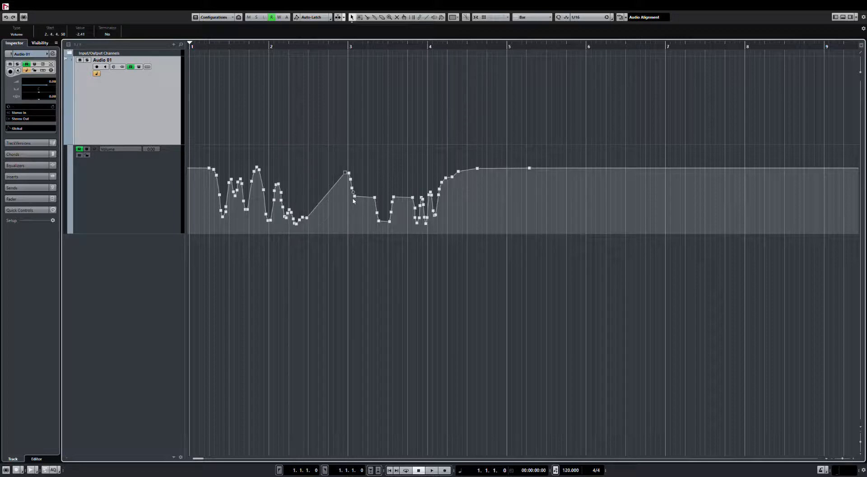
pyautogui.hotkey('ctrl', 'z')
pyautogui.hotkey('ctrl', 'z')
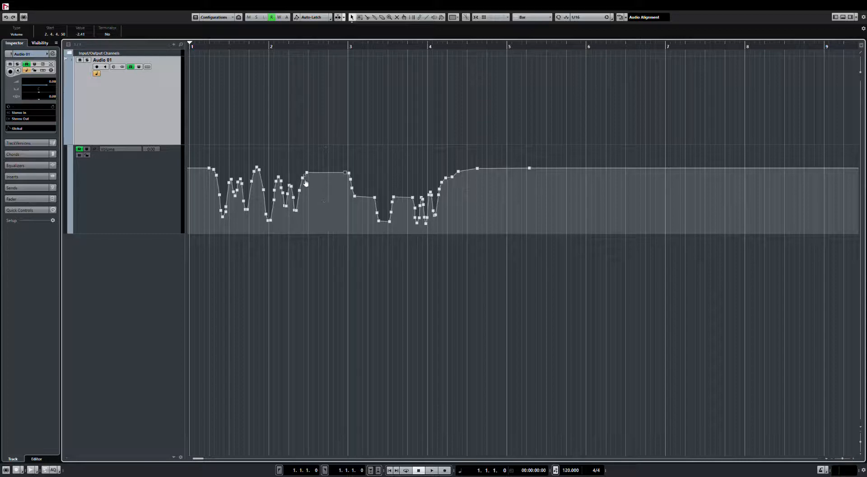
# - Select the volume automation points from just after 1.2 to shortly after 2.2
pyautogui.click(266, 161)
pyautogui.moveTo(309, 221); pyautogui.dragTo(272, 147)
pyautogui.click(219, 153)
pyautogui.moveTo(213, 233); pyautogui.dragTo(294, 147)
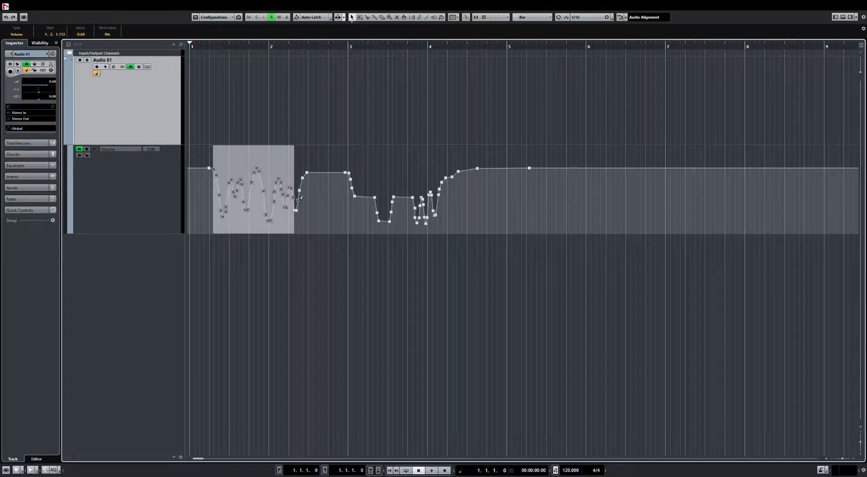
# - Extend the selected automation range to the start of the plateau near 2.3, adjust the tilt at its end slightly, and deselect it
pyautogui.press('h')
pyautogui.press('h')
pyautogui.press('h')
pyautogui.press('h')
pyautogui.press('h')
pyautogui.press('h')
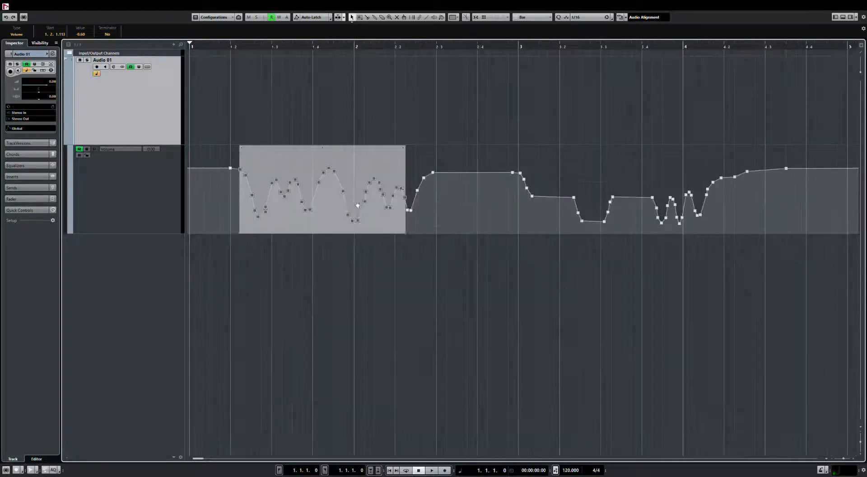
pyautogui.hscroll(2, 467, 204)
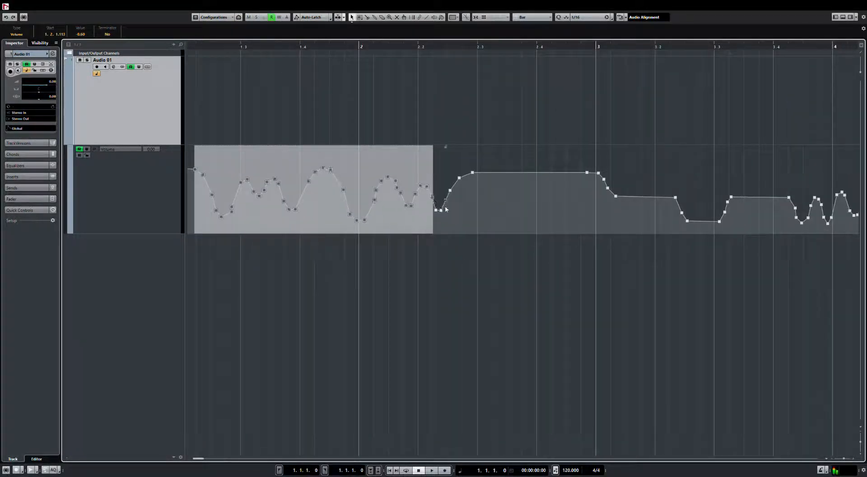
pyautogui.moveTo(432, 149)
pyautogui.mouseDown()
pyautogui.moveTo(441, 175)
pyautogui.moveTo(441, 150)
pyautogui.mouseUp()
pyautogui.moveTo(432, 146); pyautogui.dragTo(473, 147)
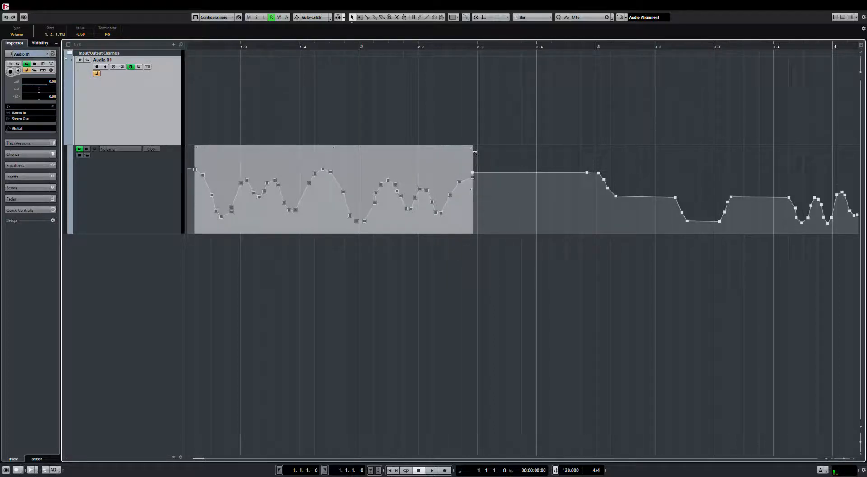
pyautogui.click(542, 190)
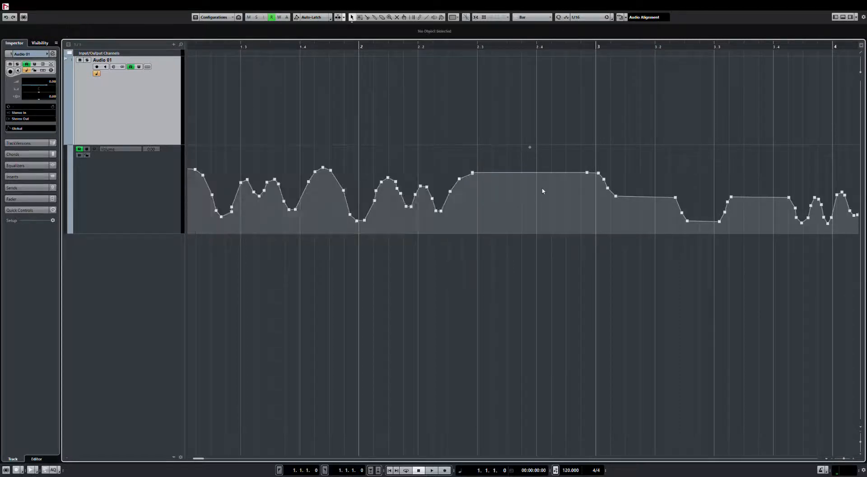
# - Place the project cursor just before 2.3 and examine the overlapping automation points at the start of the plateau up close
pyautogui.hscroll(2, 483, 211)
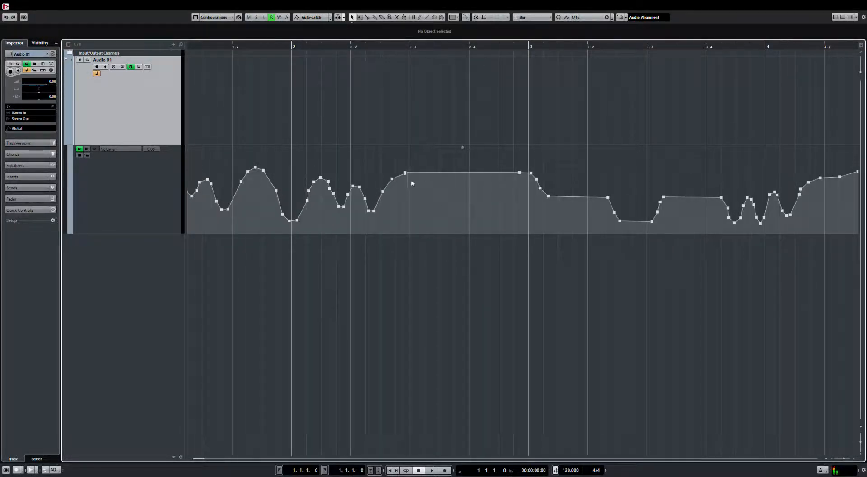
pyautogui.press('g')
pyautogui.press('g')
pyautogui.press('g')
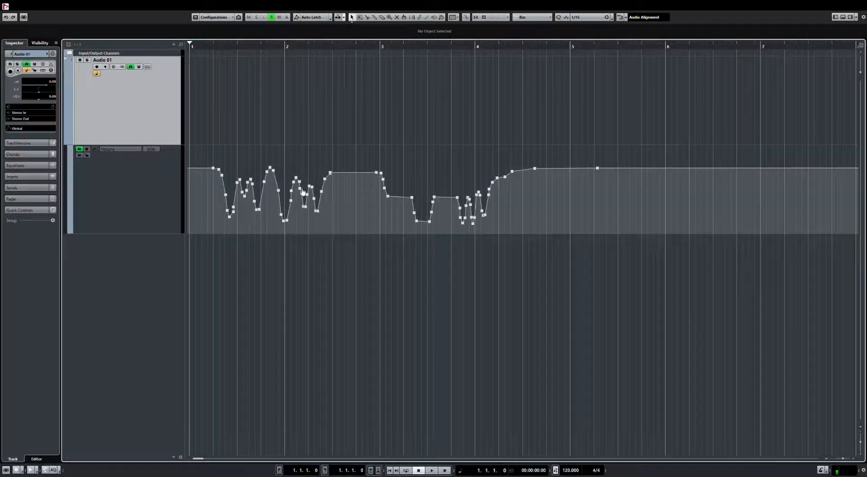
pyautogui.press('h')
pyautogui.press('h')
pyautogui.press('h')
pyautogui.press('h')
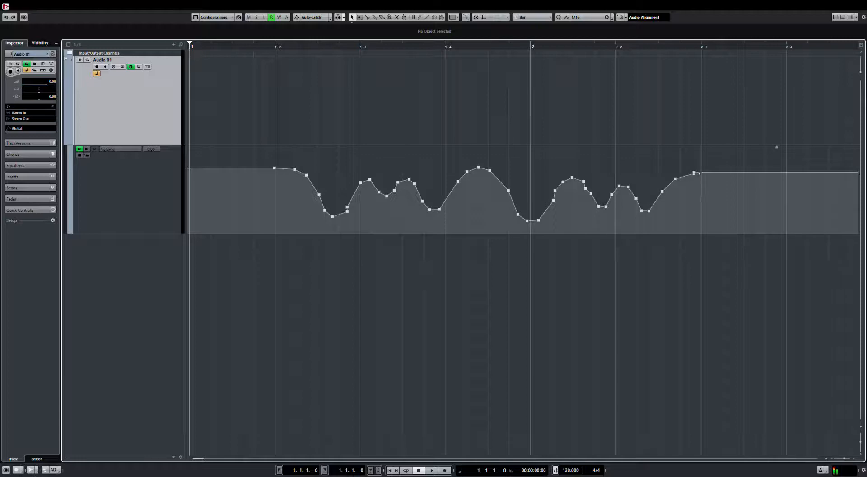
pyautogui.click(689, 54)
pyautogui.press('h')
pyautogui.press('h')
pyautogui.press('h')
pyautogui.press('h')
pyautogui.press('h')
pyautogui.press('h')
pyautogui.press('h')
pyautogui.press('h')
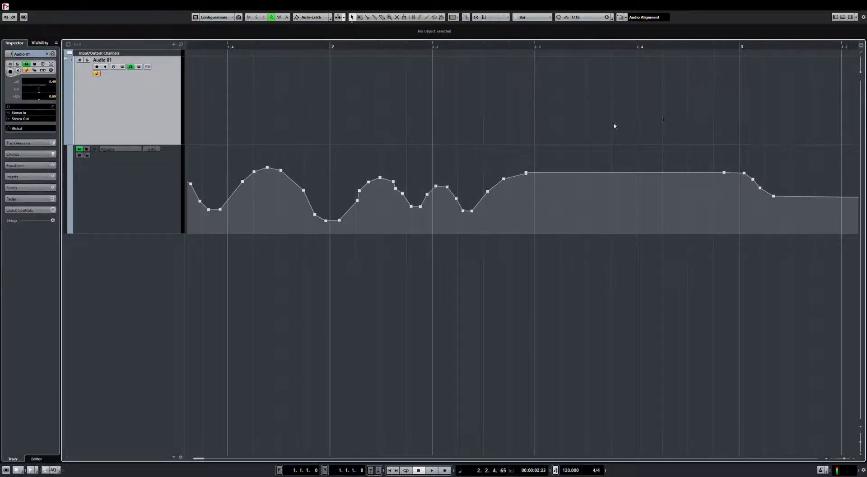
# - Try lowering an automation point at the start of the plateau near 2.3 to about -11.5, and undo the move
pyautogui.moveTo(584, 175); pyautogui.dragTo(587, 193)
pyautogui.press('g')
pyautogui.press('g')
pyautogui.press('g')
pyautogui.press('g')
pyautogui.press('g')
pyautogui.press('g')
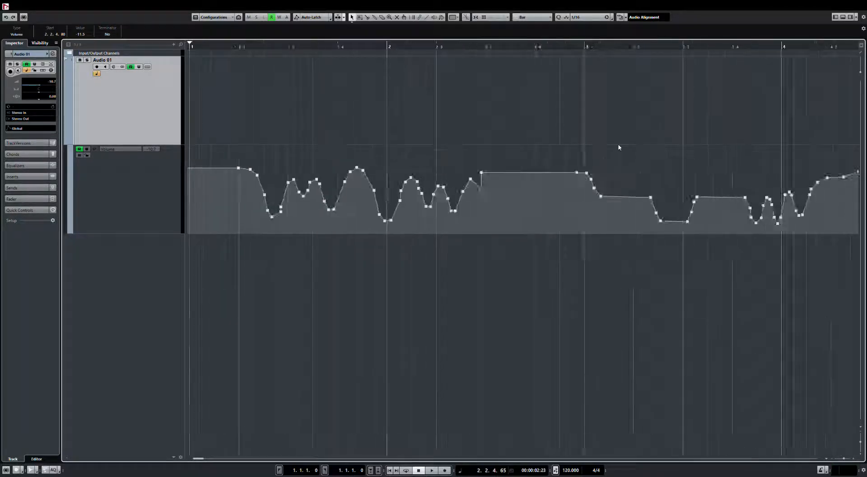
pyautogui.hotkey('ctrl', 'z')
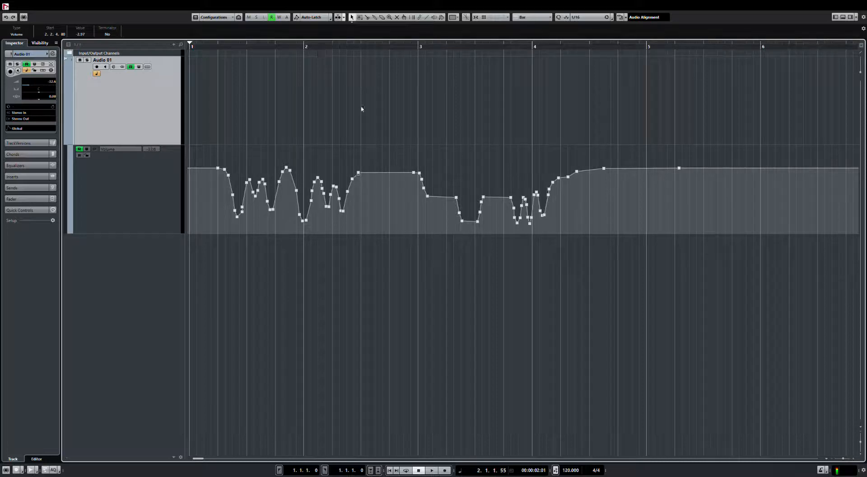
# - Delete the duplicate automation point at the start of the plateau near 2.3, and clear the selection
pyautogui.click(359, 172)
pyautogui.press('Right')
pyautogui.click(367, 266)
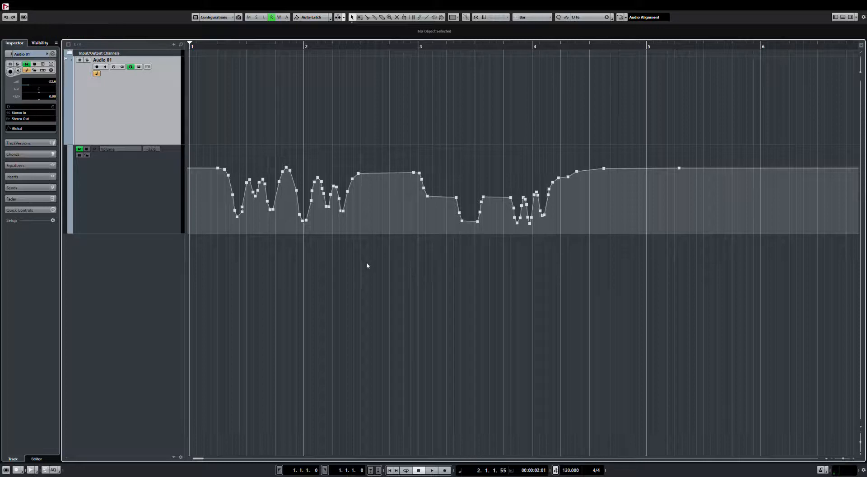
# - Select the volume automation points from the first dip to just after bar 3, and tilt them down at the end
pyautogui.press('g')
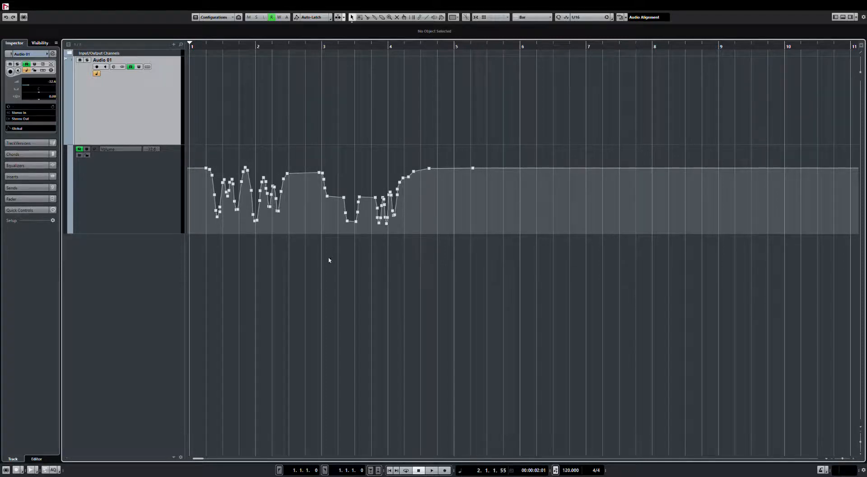
pyautogui.moveTo(219, 207); pyautogui.dragTo(328, 226)
pyautogui.moveTo(326, 148); pyautogui.dragTo(332, 170)
# - Delete the two leftover automation points just after bar 3 at the end of the tilted section, and clear the selection
pyautogui.click(327, 196)
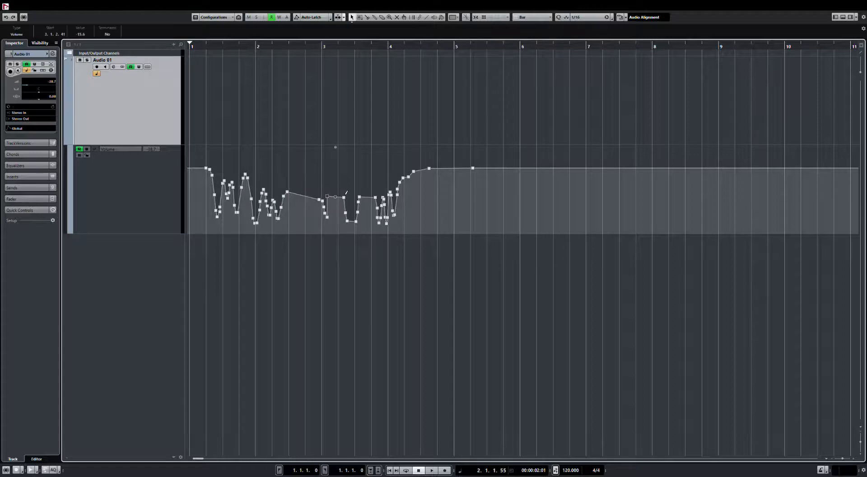
pyautogui.press('Delete')
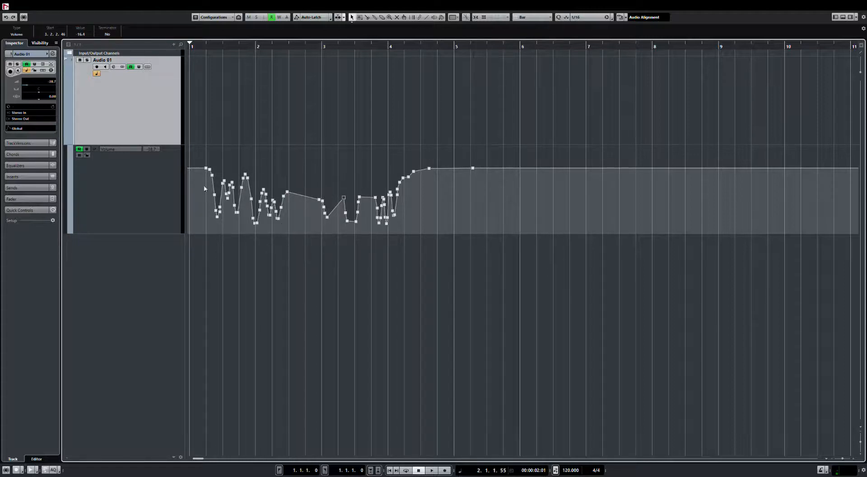
pyautogui.click(430, 286)
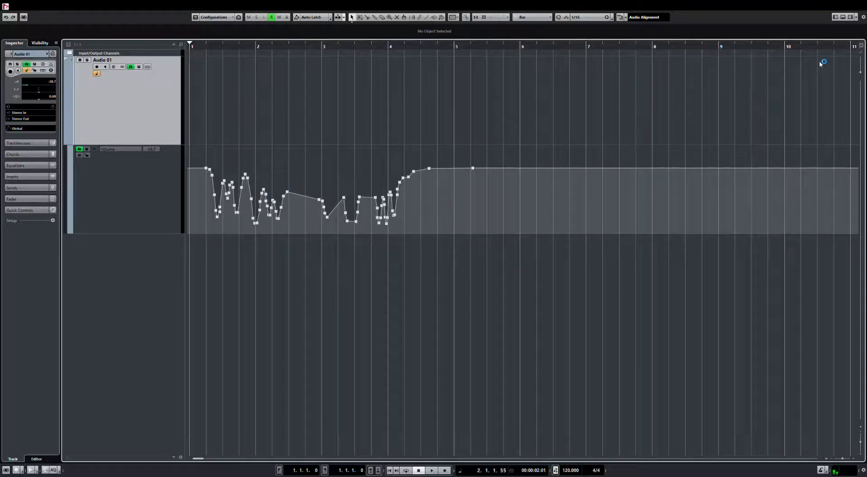
# - With the Range Selection tool, select the automation from about 2.1.2.15 to 2.3.2.19, scale it down, and clear the range
pyautogui.click(364, 19)
pyautogui.moveTo(259, 190); pyautogui.dragTo(293, 189)
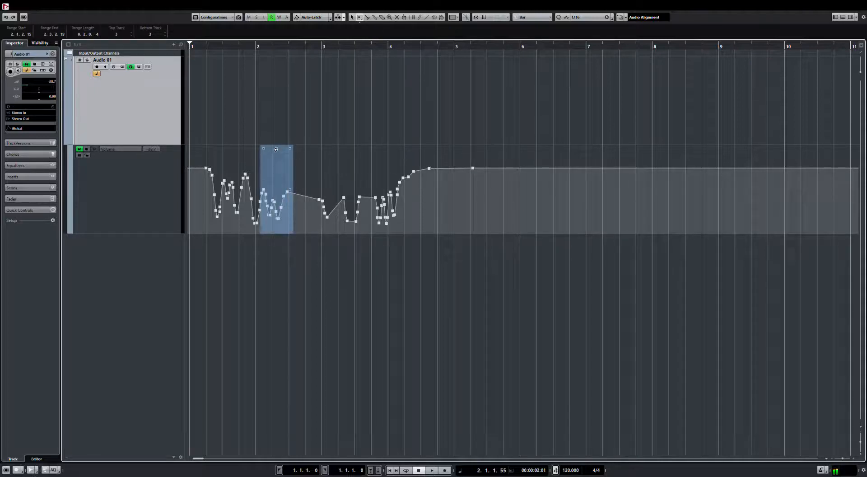
pyautogui.moveTo(278, 149); pyautogui.dragTo(276, 200)
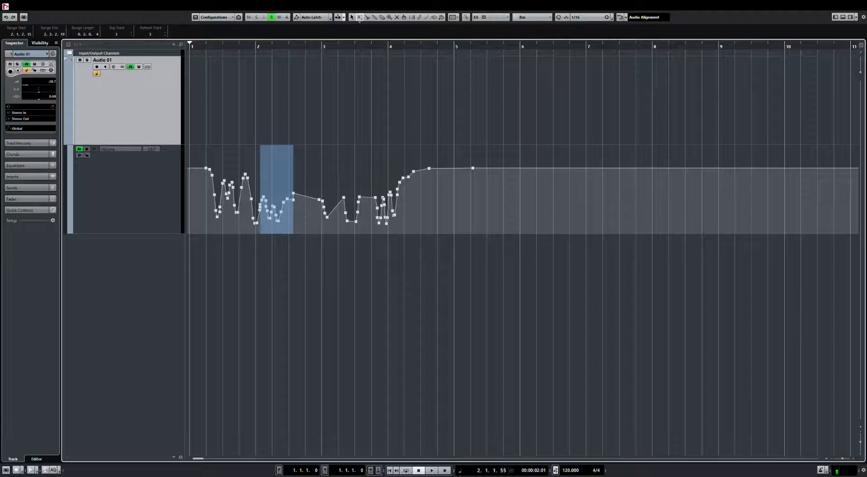
pyautogui.click(357, 138)
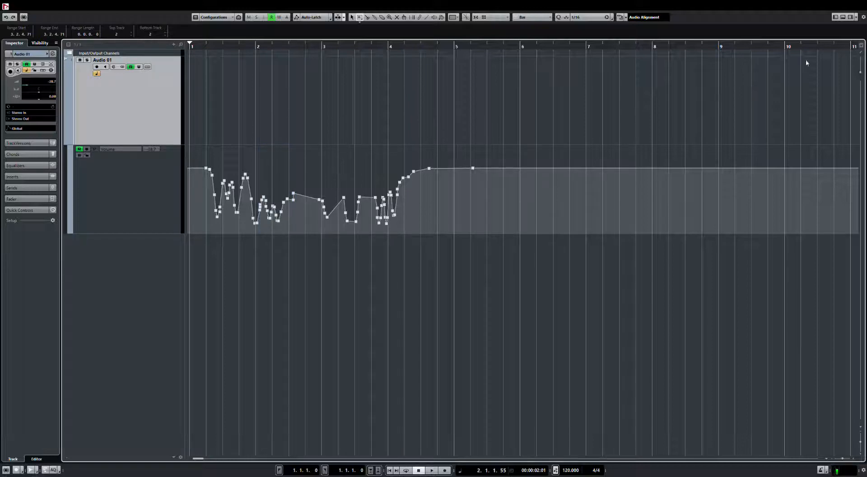